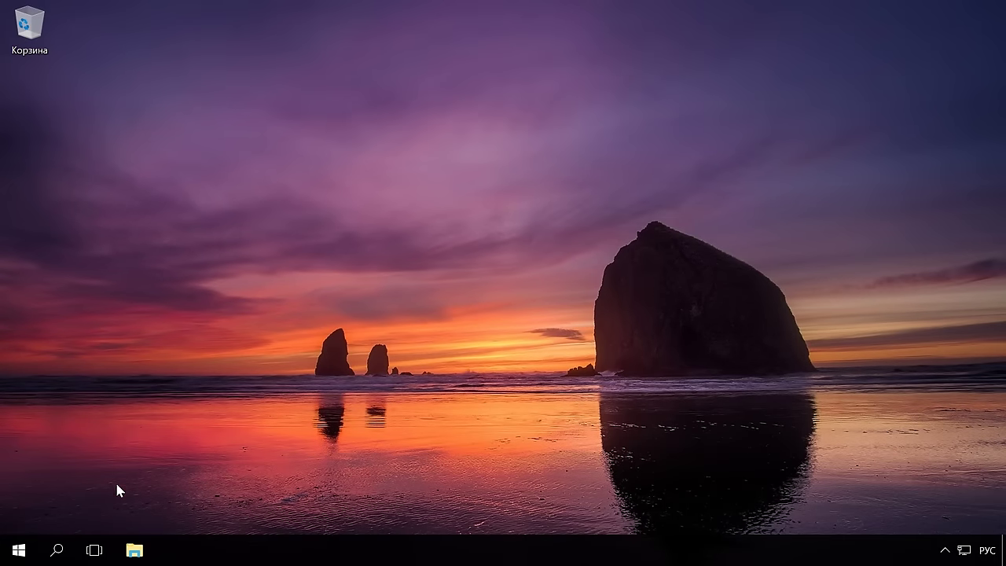
Search Windows for "службы" and open the Службы (Services) console
left_click(60, 550)
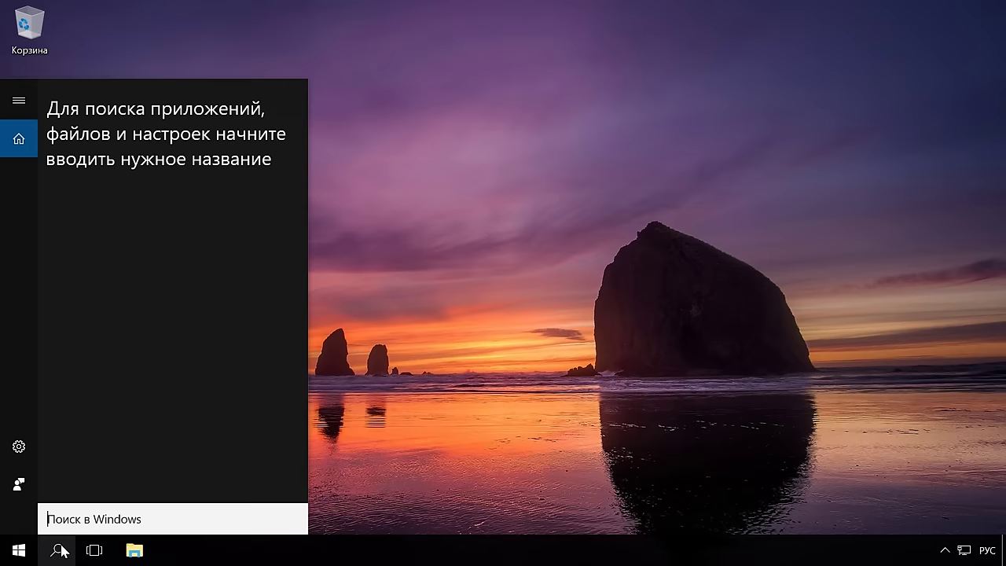
type("службы")
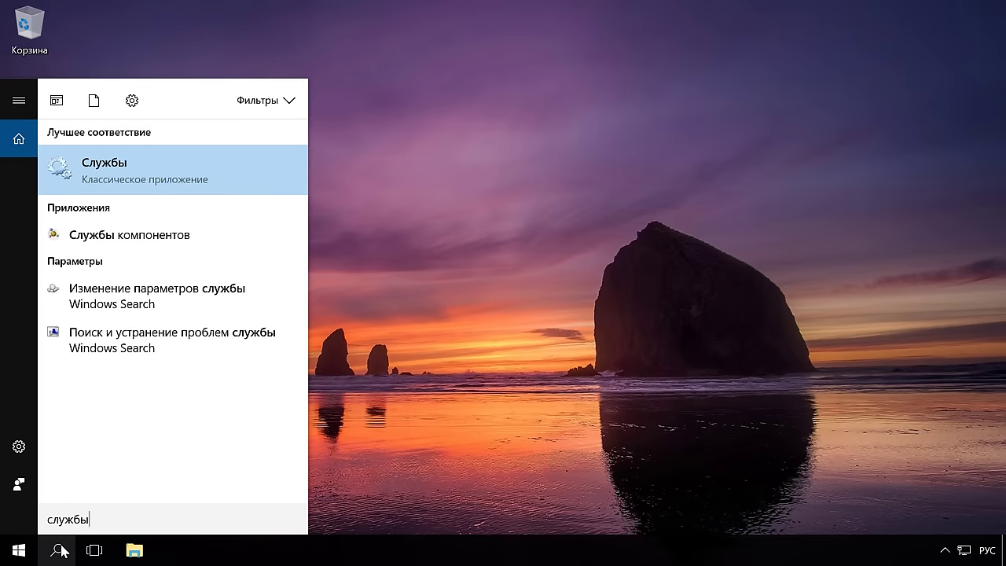
left_click(165, 173)
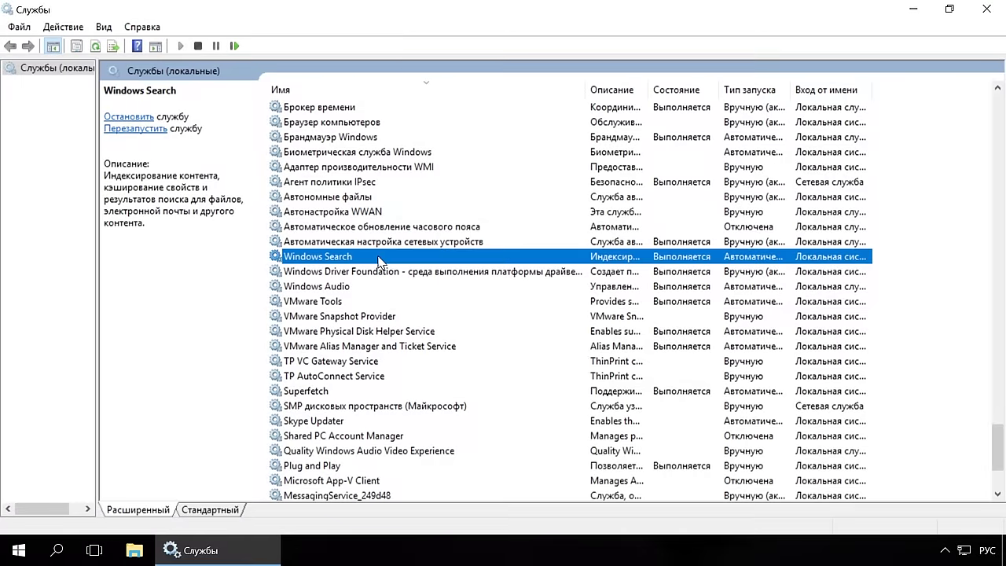
Set the Windows Search service's startup type to Отключена, stop the service, and apply the changes
double_click(378, 259)
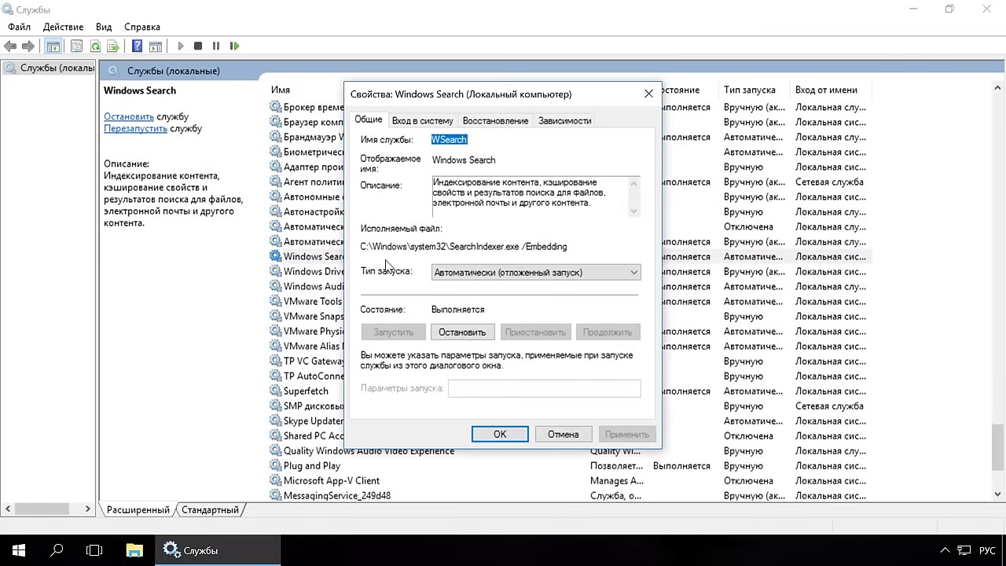
left_click(446, 278)
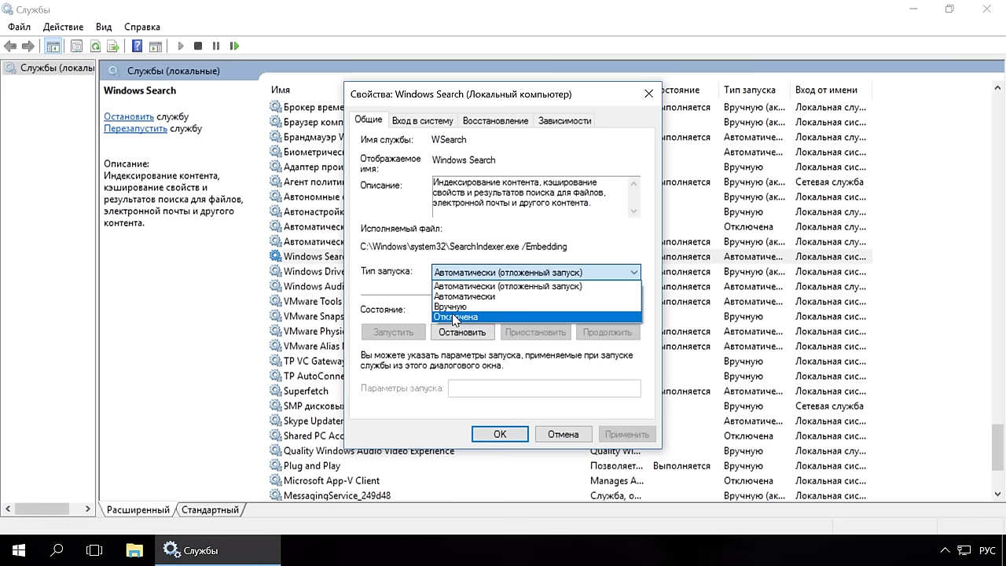
left_click(453, 316)
left_click(457, 332)
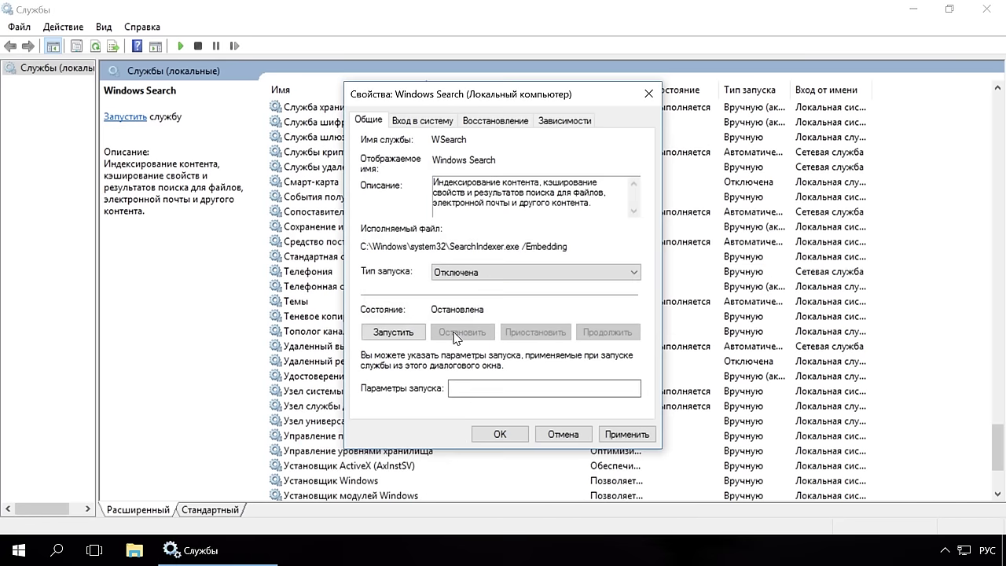
left_click(621, 435)
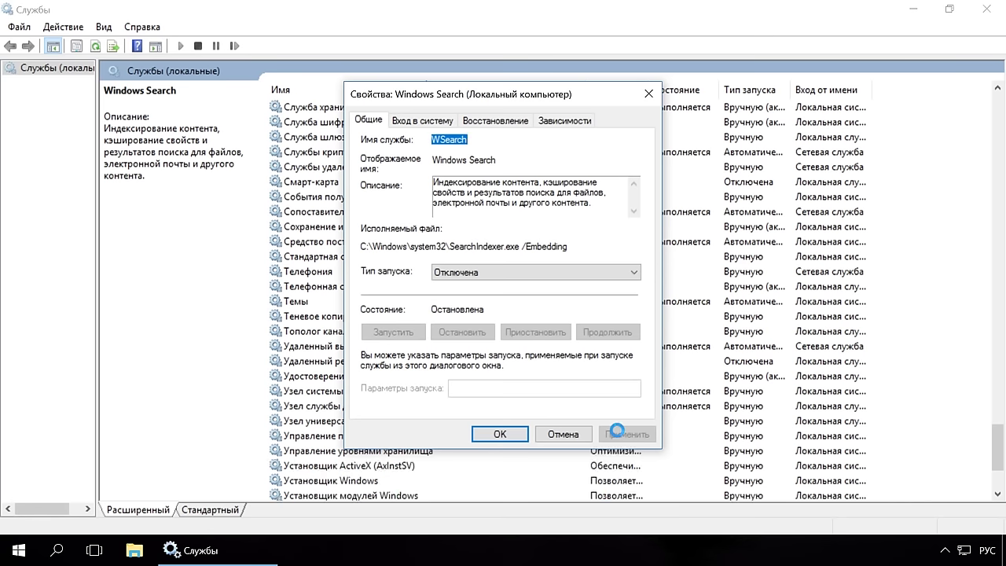
left_click(512, 435)
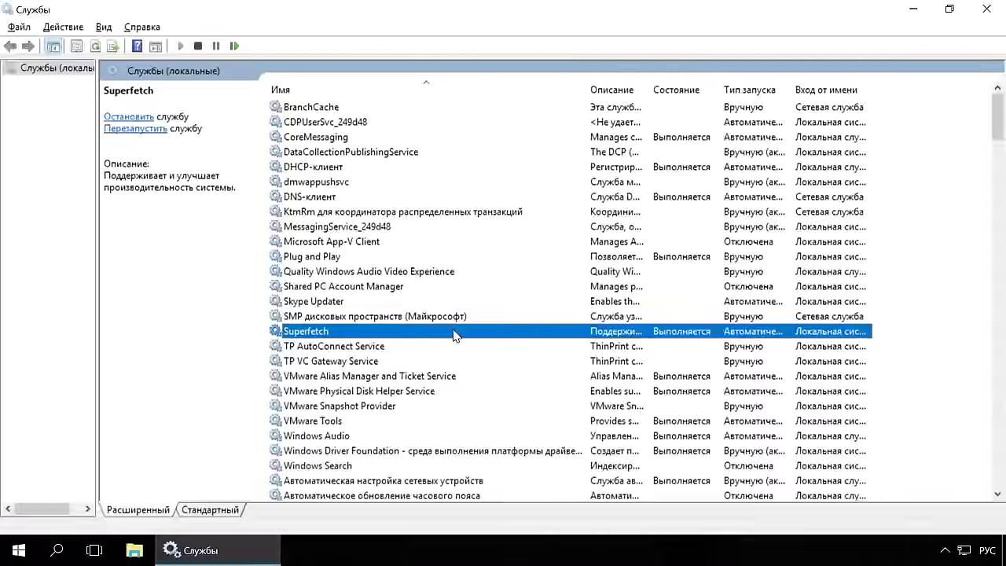
Set the Superfetch service's startup type to Отключена, stop the service, and apply the changes
double_click(454, 334)
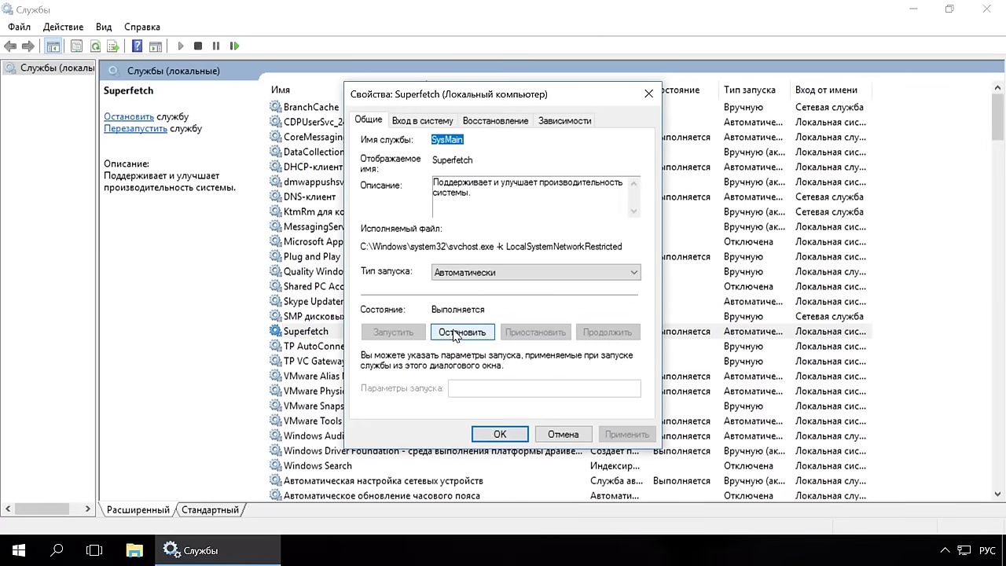
left_click(486, 275)
left_click(459, 316)
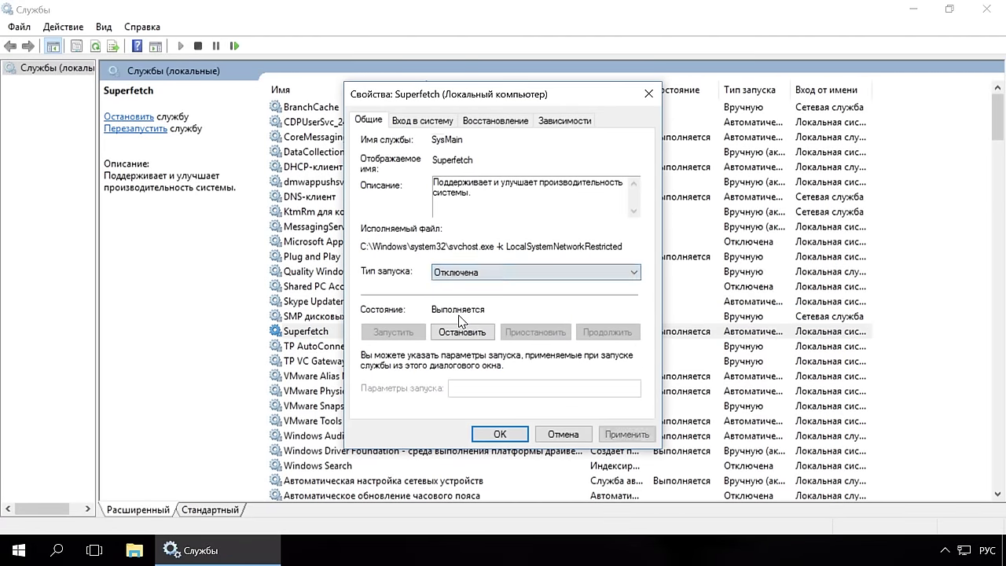
left_click(457, 332)
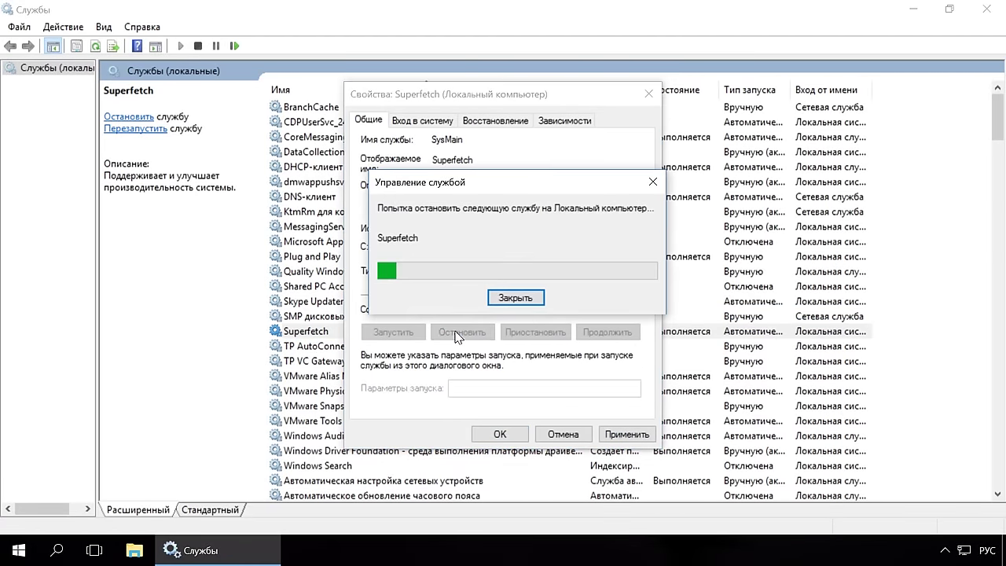
left_click(610, 433)
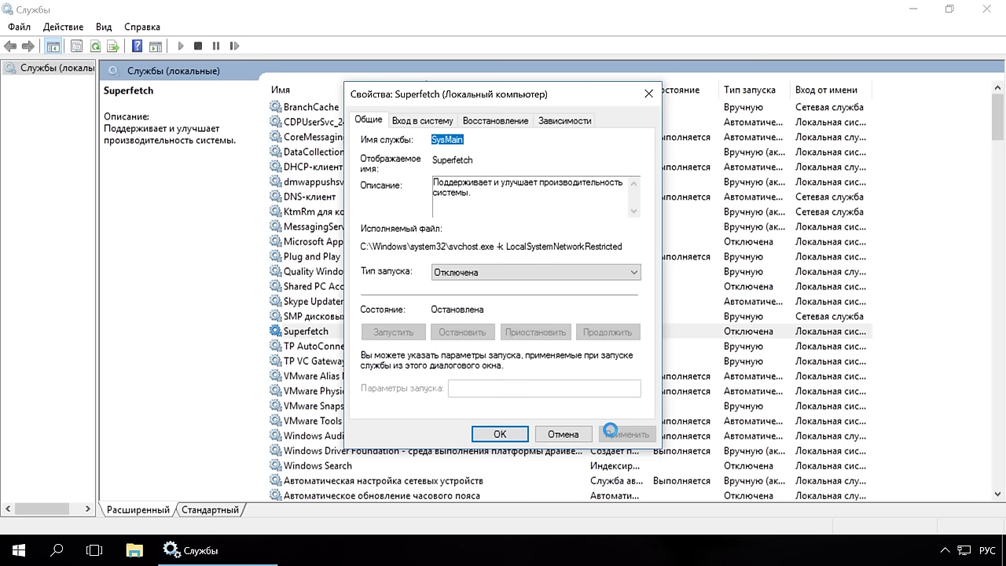
left_click(511, 435)
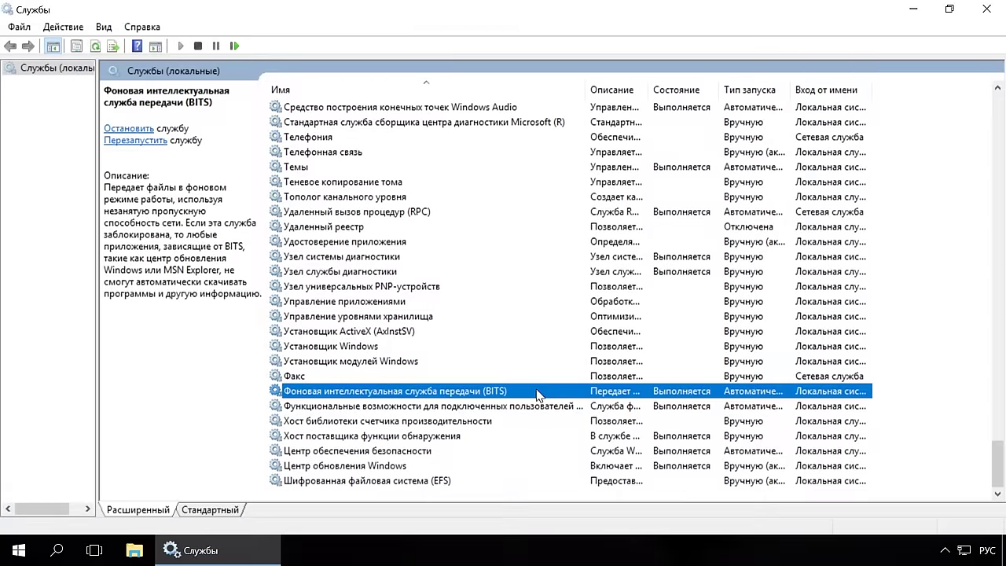
Set the Фоновая интеллектуальная служба передачи (BITS) service's startup type to Отключена, stop the service, and apply the changes
double_click(537, 390)
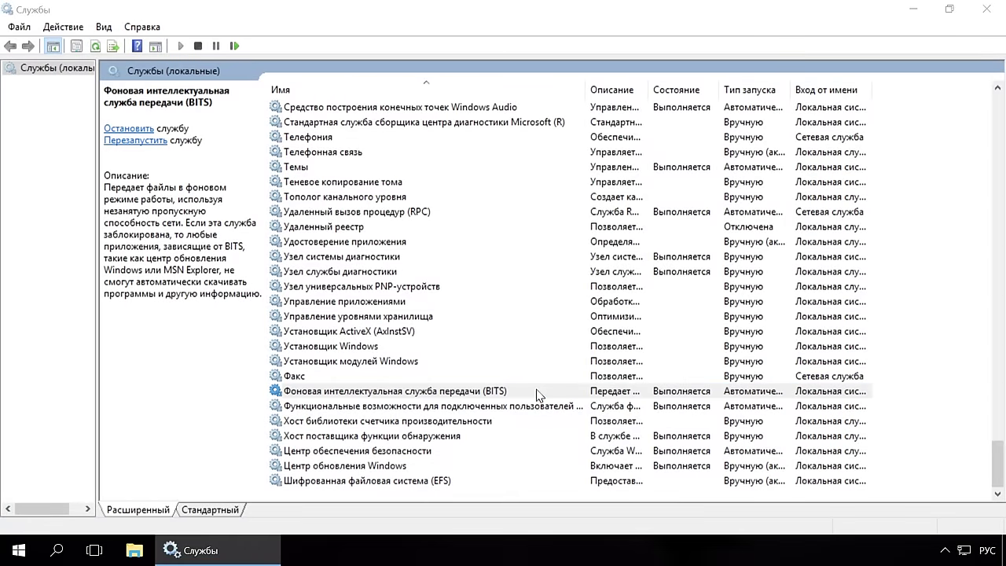
left_click(542, 273)
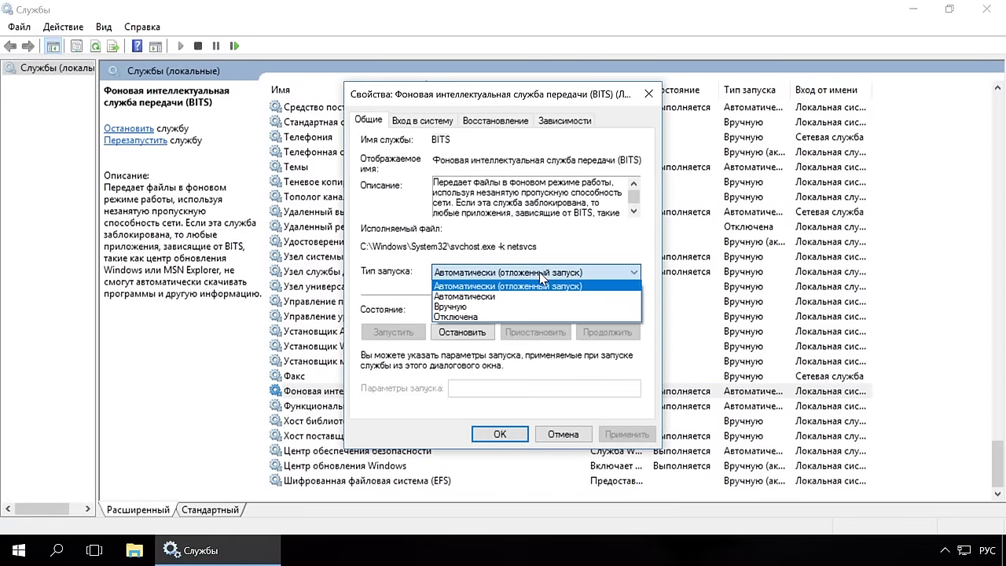
left_click(475, 315)
left_click(477, 330)
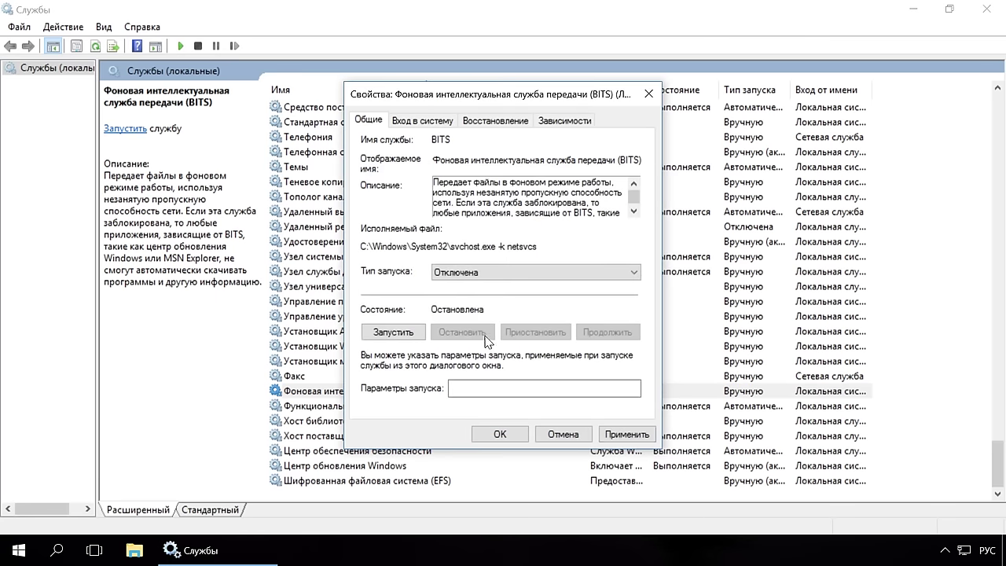
left_click(624, 433)
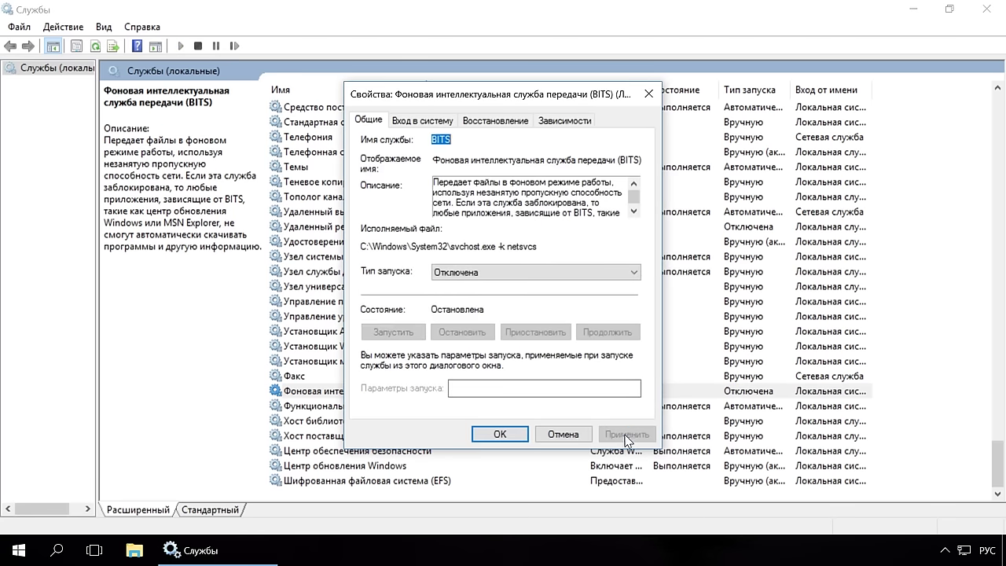
left_click(512, 433)
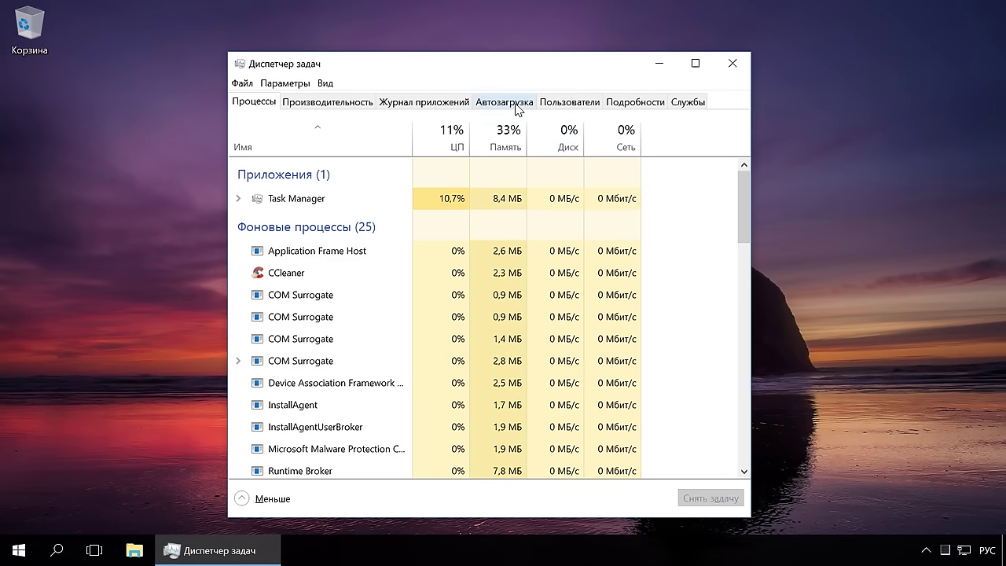
Disable CCleaner in the list of programs that launch at Windows startup
left_click(514, 103)
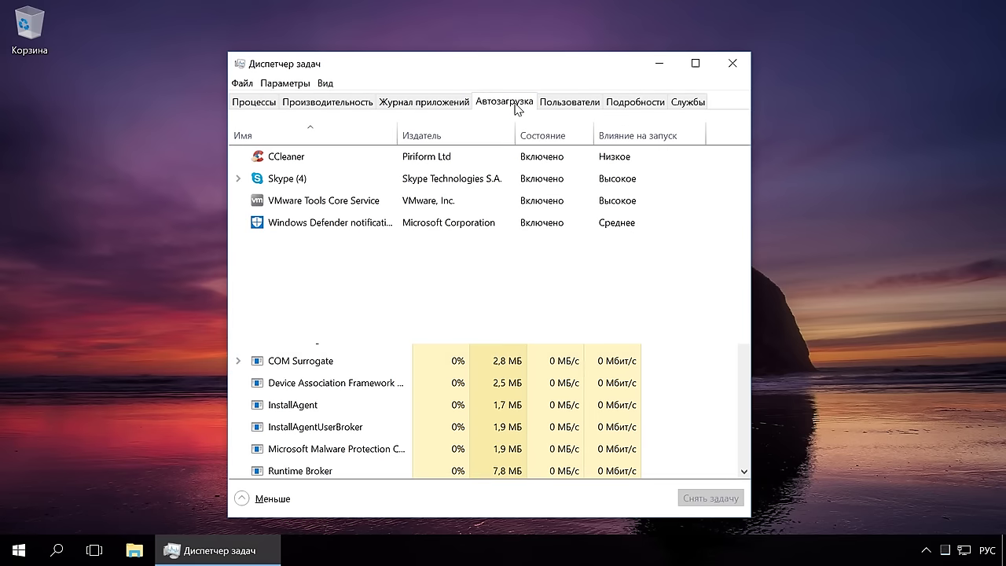
left_click(590, 156)
right_click(590, 156)
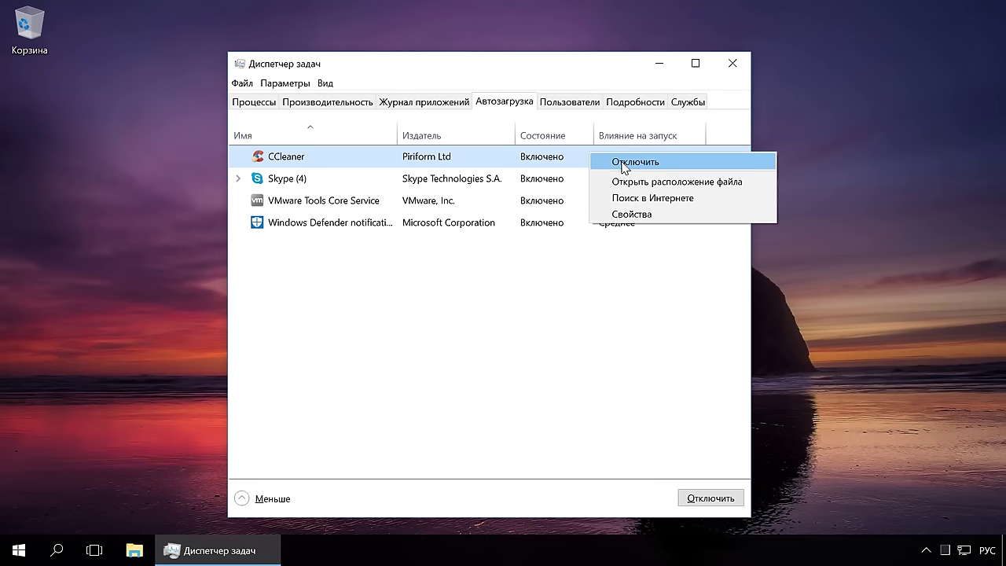
left_click(623, 163)
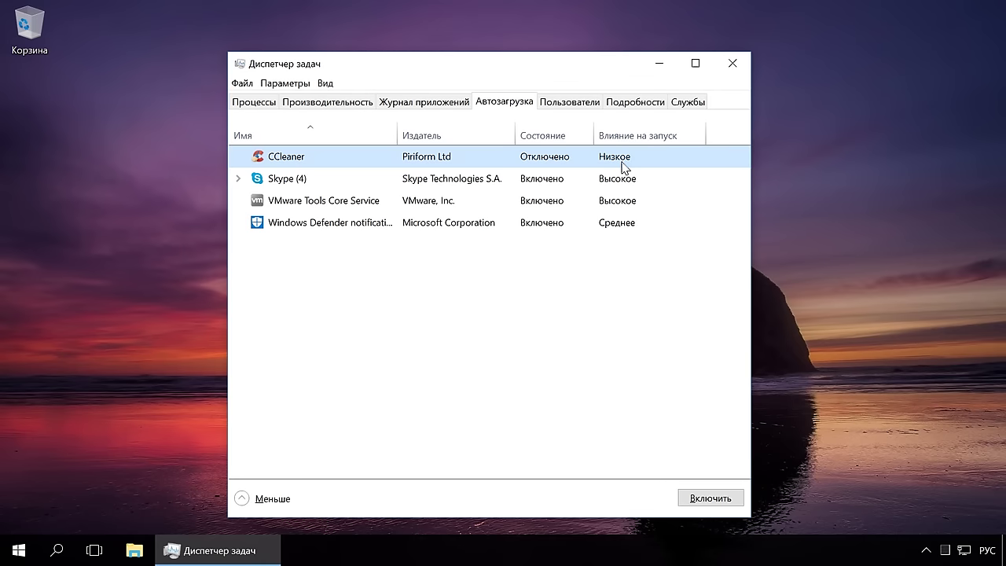
Disable the VMware Tools Core Service and Windows Defender notification entries in the startup programs
right_click(619, 201)
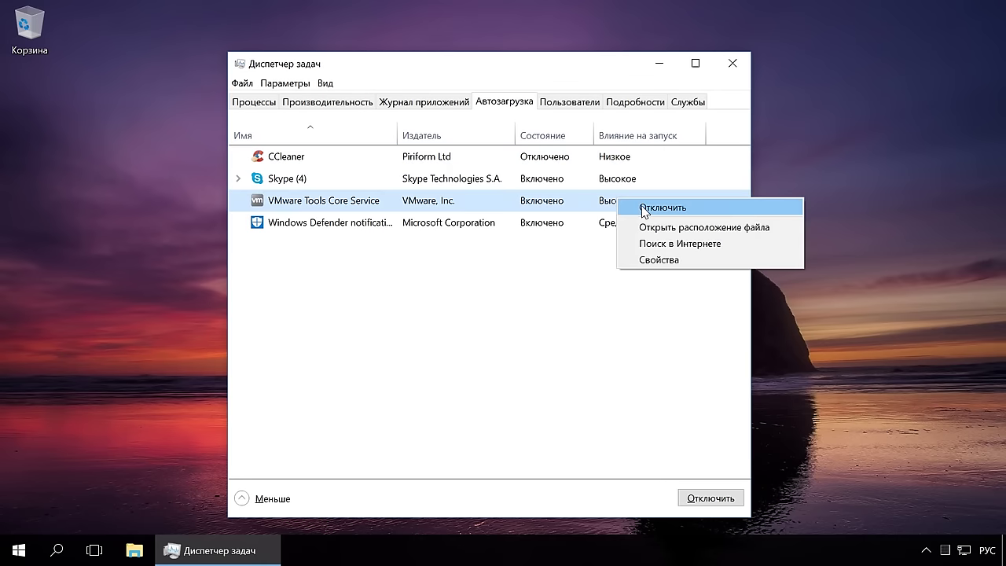
left_click(644, 208)
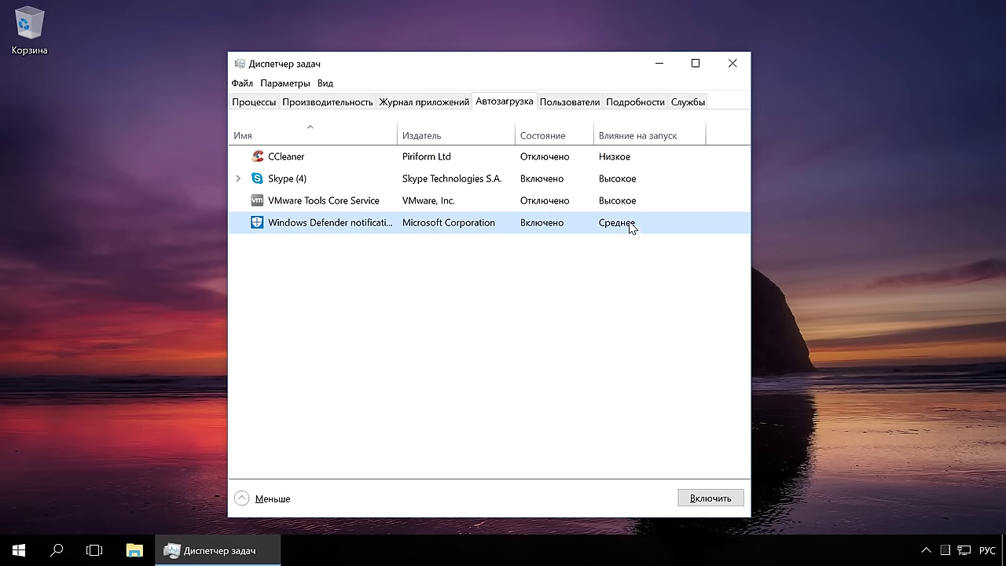
right_click(631, 223)
left_click(646, 231)
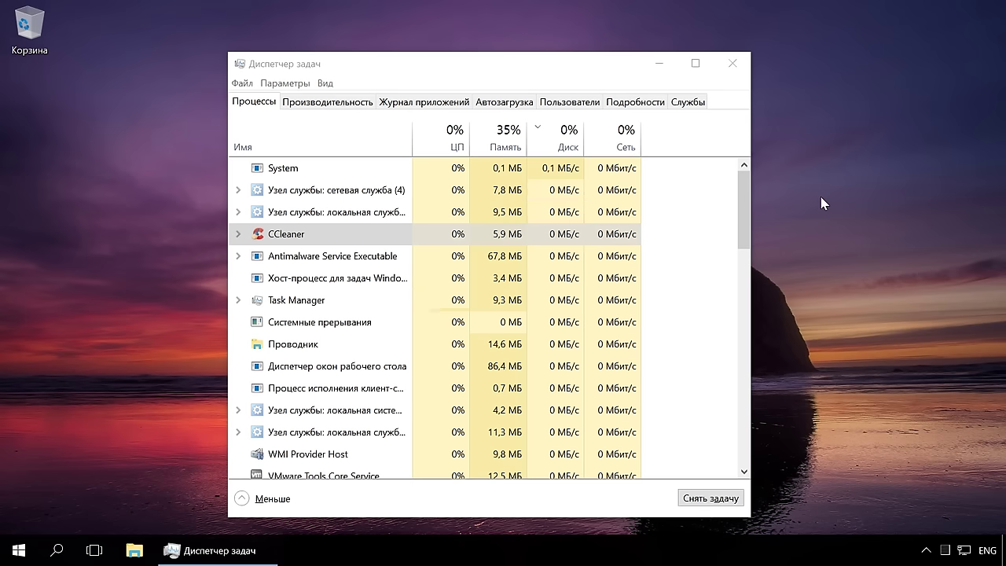
End the CCleaner task in the list of running processes
right_click(413, 235)
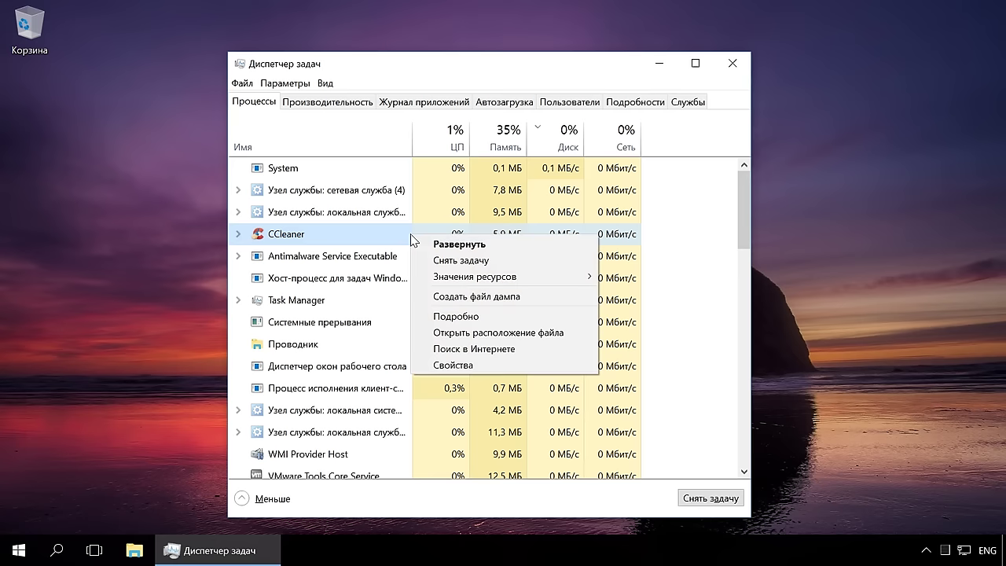
left_click(459, 260)
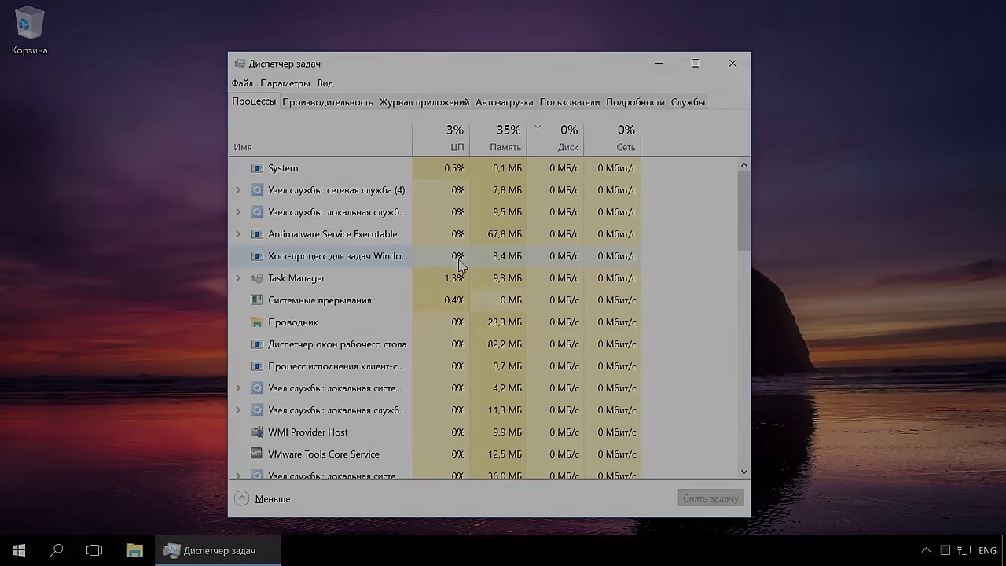